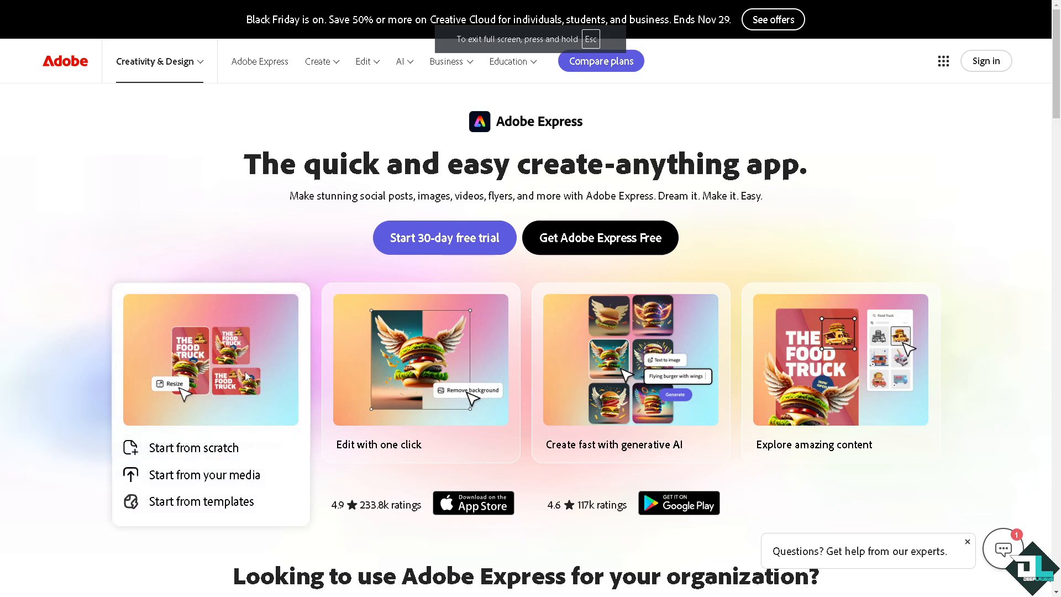
# Open Adobe Express from the Adobe website and sign in to reach the home page.
pyautogui.moveTo(462, 377)
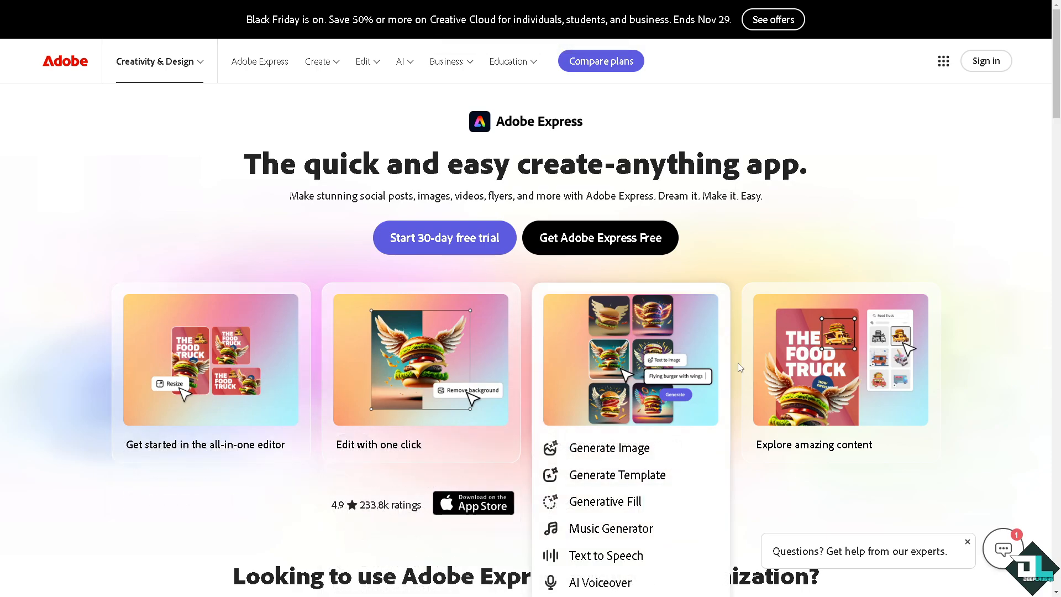
pyautogui.moveTo(800, 365)
pyautogui.moveTo(498, 312)
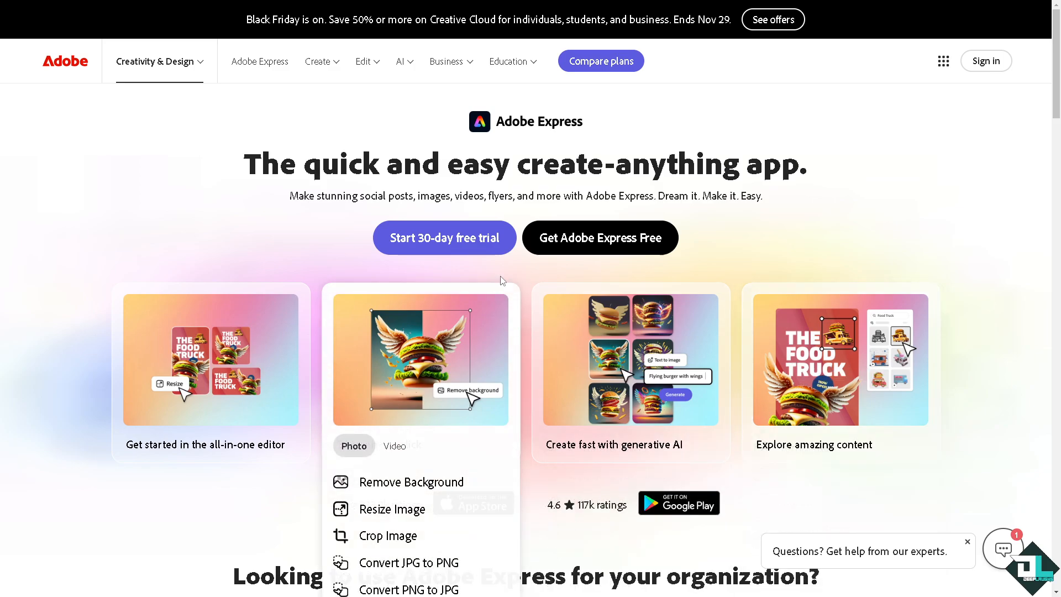
pyautogui.click(600, 237)
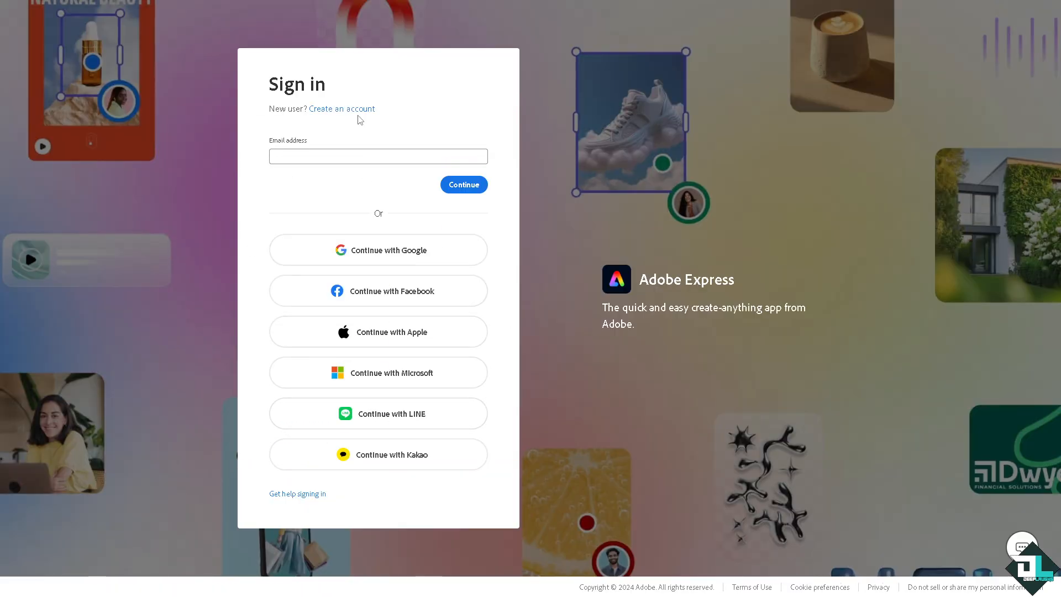
pyautogui.click(357, 110)
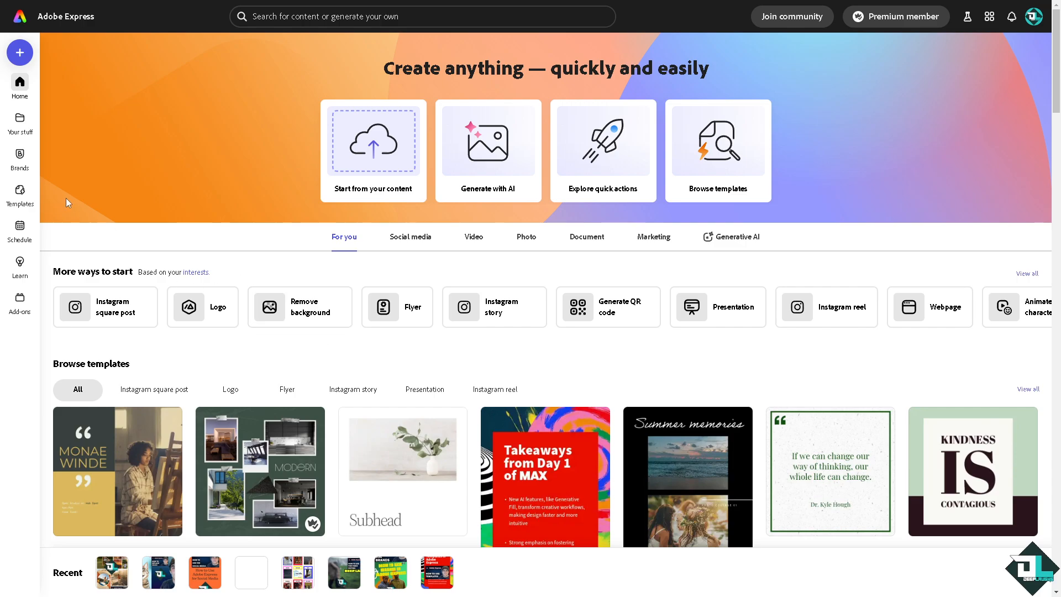
pyautogui.moveTo(20, 192)
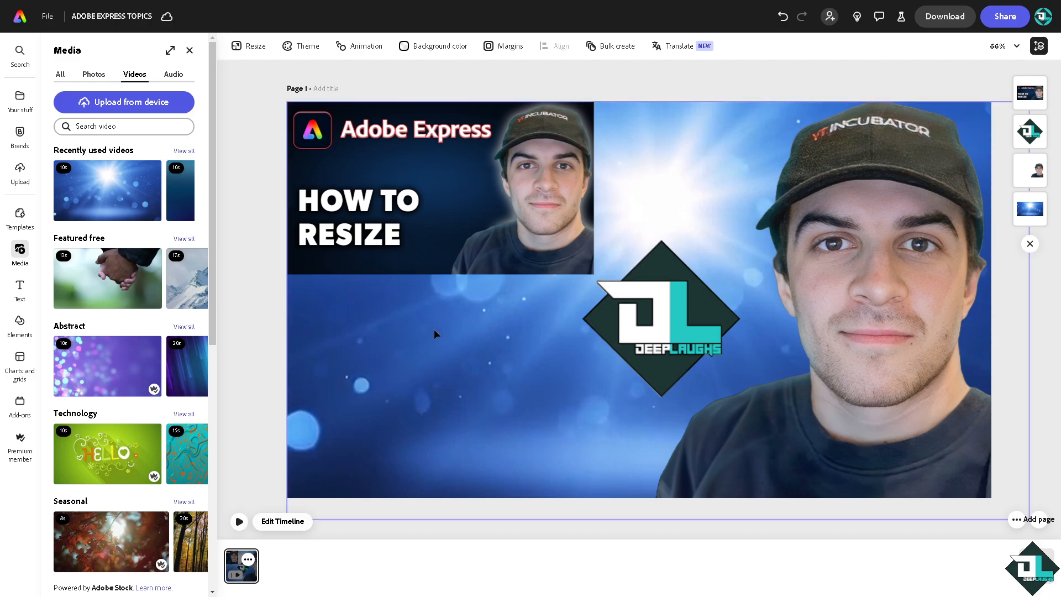
# Shrink the Deep Laughs logo and move it into the lower-left area of the canvas.
pyautogui.click(667, 319)
pyautogui.moveTo(743, 400); pyautogui.dragTo(727, 384)
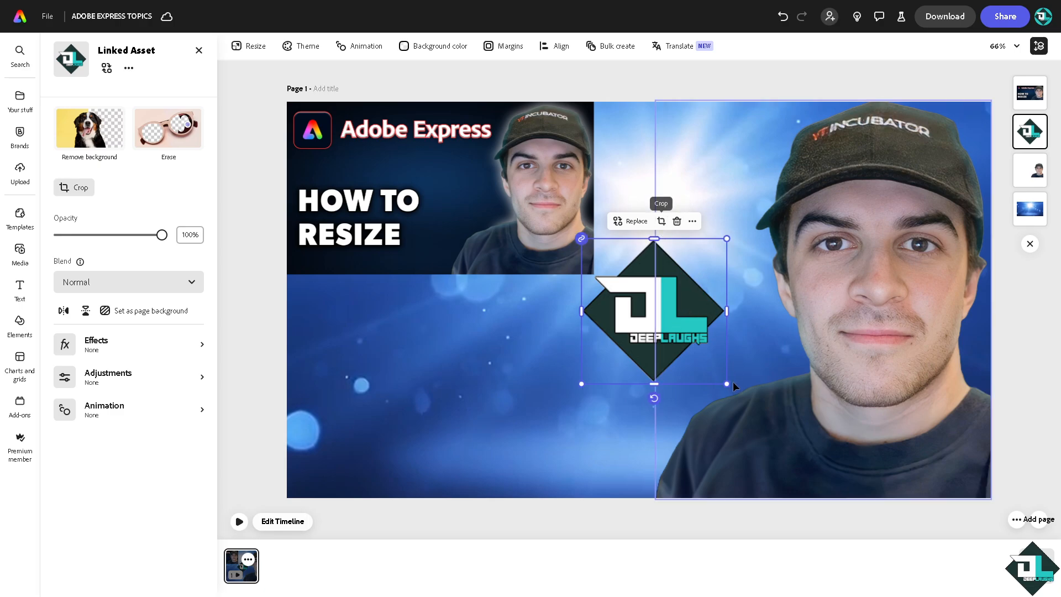
pyautogui.moveTo(732, 383); pyautogui.dragTo(718, 312)
pyautogui.moveTo(661, 283); pyautogui.dragTo(505, 367)
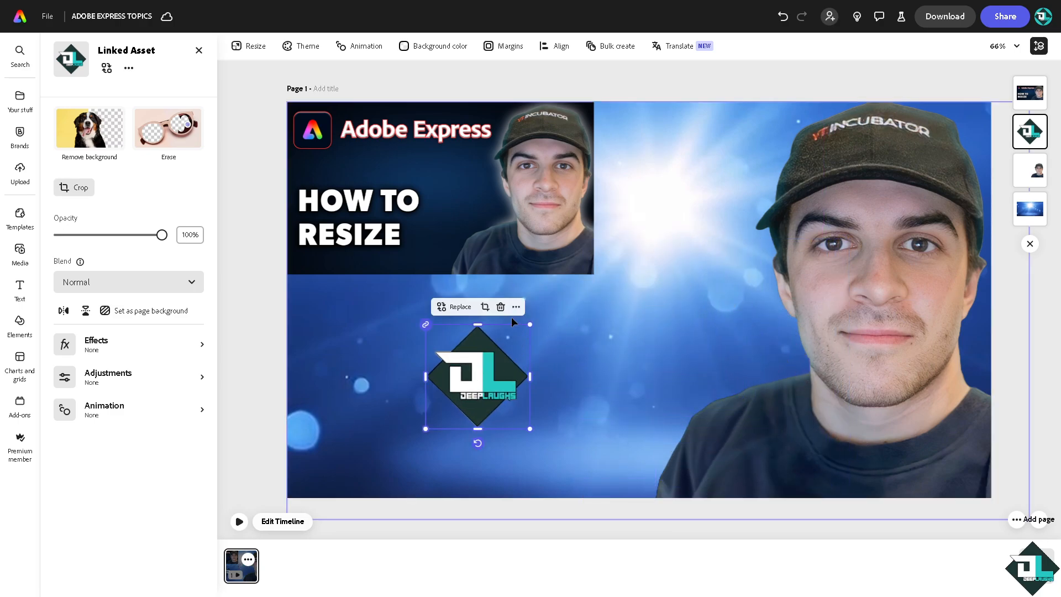
pyautogui.click(516, 307)
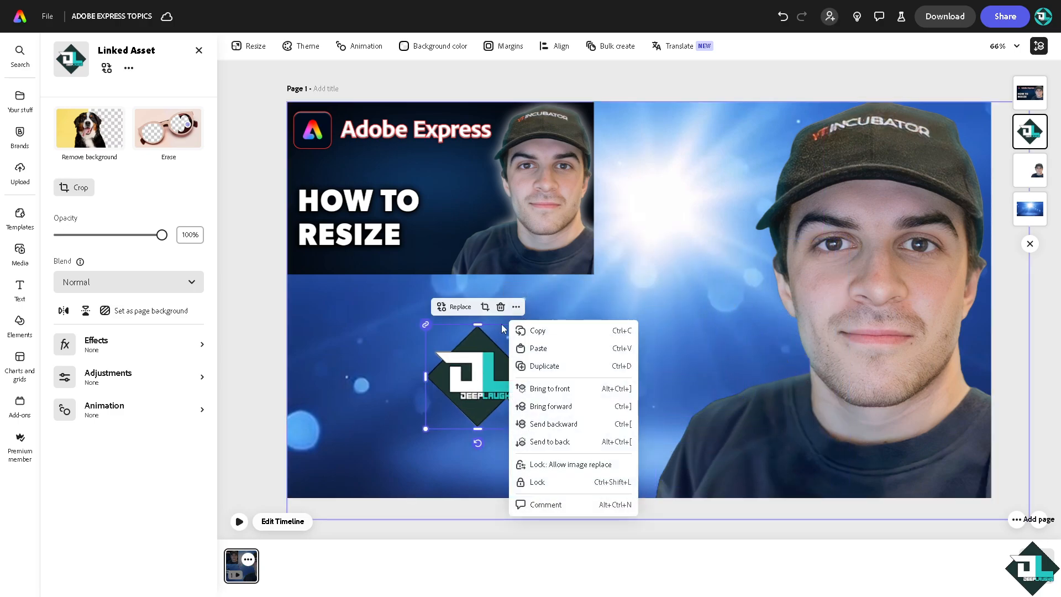
pyautogui.click(333, 375)
pyautogui.click(468, 377)
pyautogui.moveTo(475, 376); pyautogui.dragTo(641, 327)
pyautogui.click(649, 273)
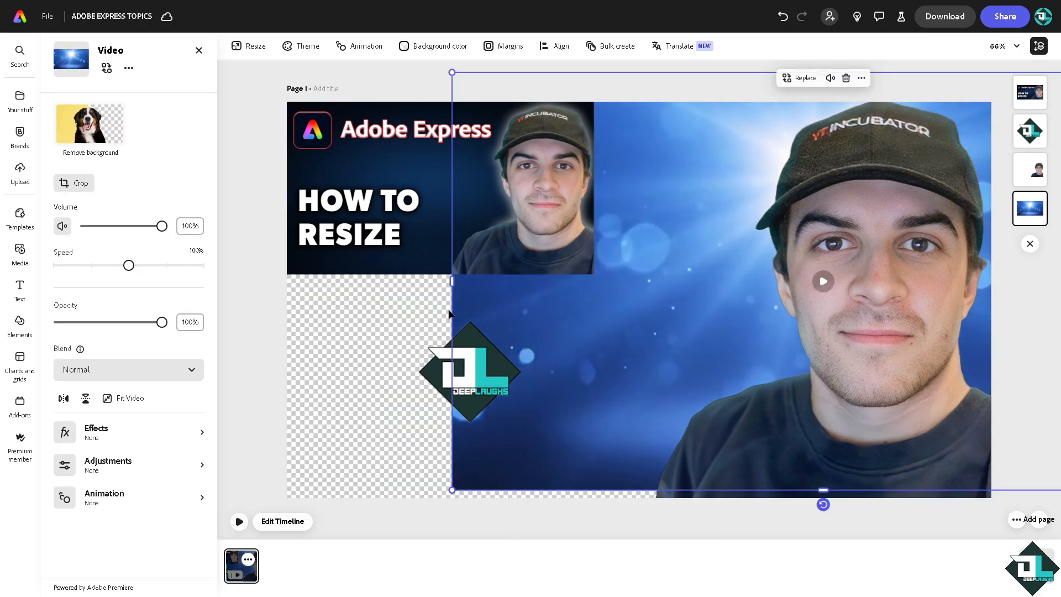
pyautogui.hotkey('ctrl', 'z')
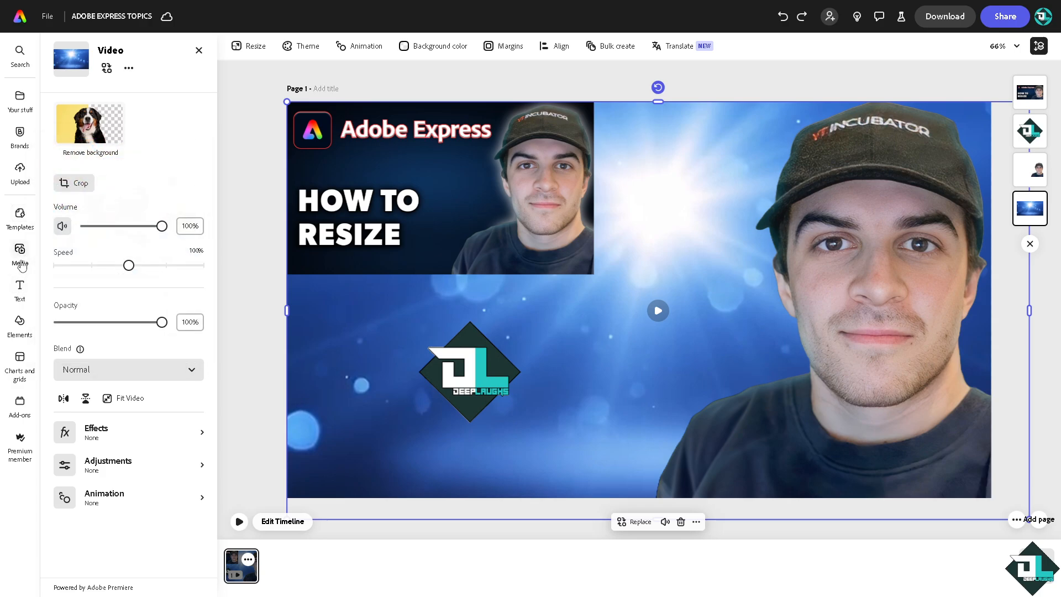
# Add the holding-hands stock video from the Media panel's Featured free section to the canvas.
pyautogui.click(22, 265)
pyautogui.scroll(-3, 100, 190)
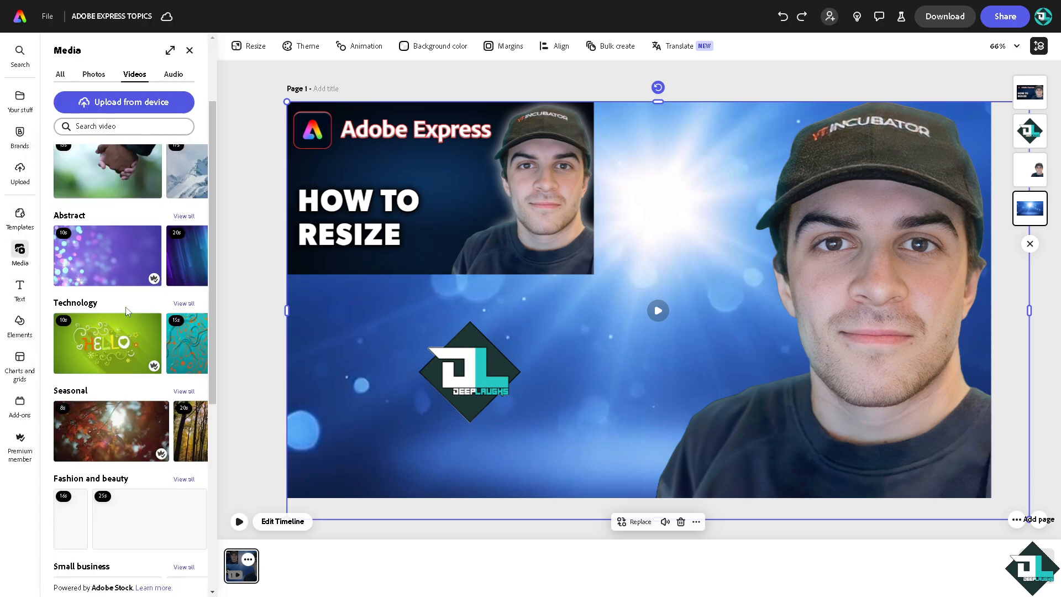
pyautogui.click(100, 190)
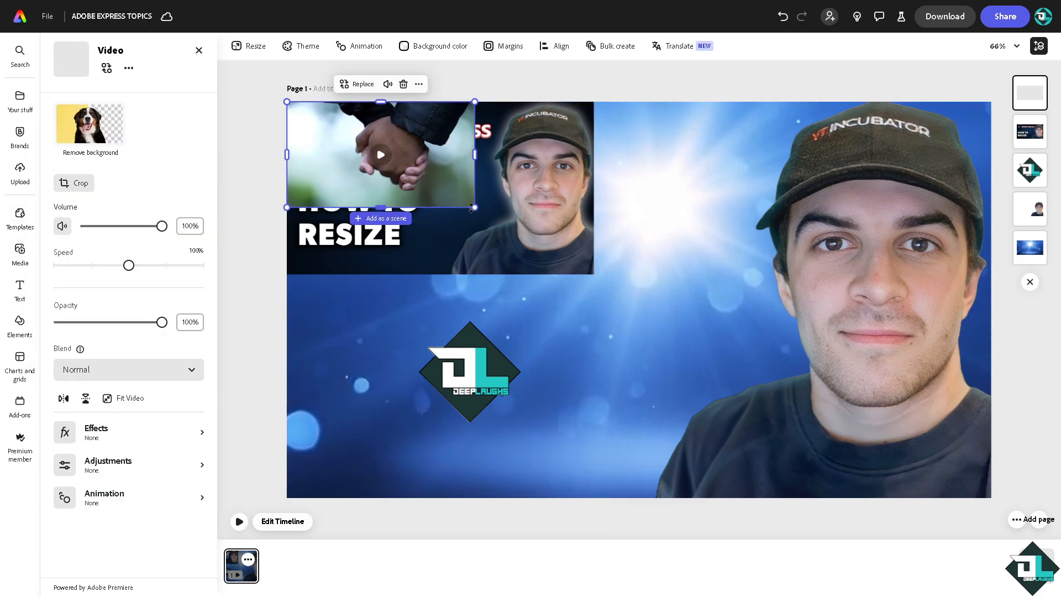
# Resize and reposition the hands video to fill the area below the title image on the left.
pyautogui.moveTo(475, 208); pyautogui.dragTo(888, 440)
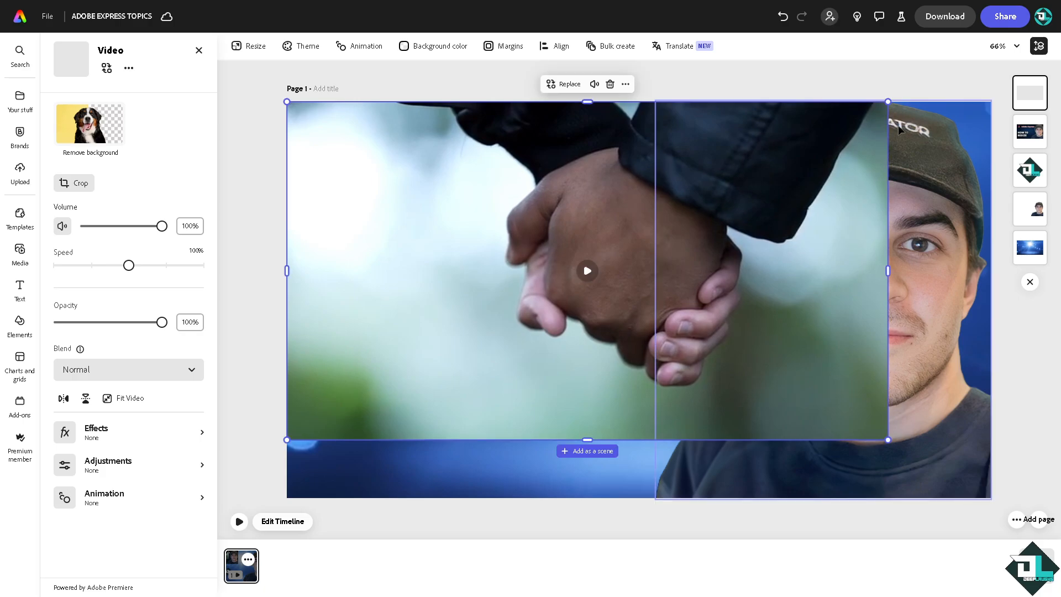
pyautogui.moveTo(888, 101); pyautogui.dragTo(500, 321)
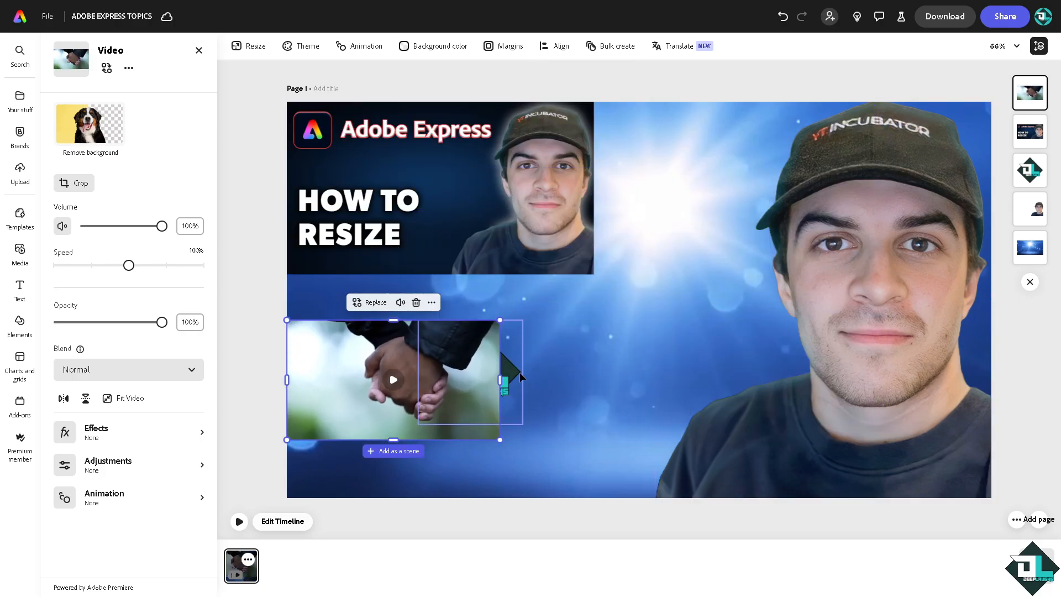
pyautogui.click(639, 364)
pyautogui.click(439, 355)
pyautogui.moveTo(438, 355); pyautogui.dragTo(439, 310)
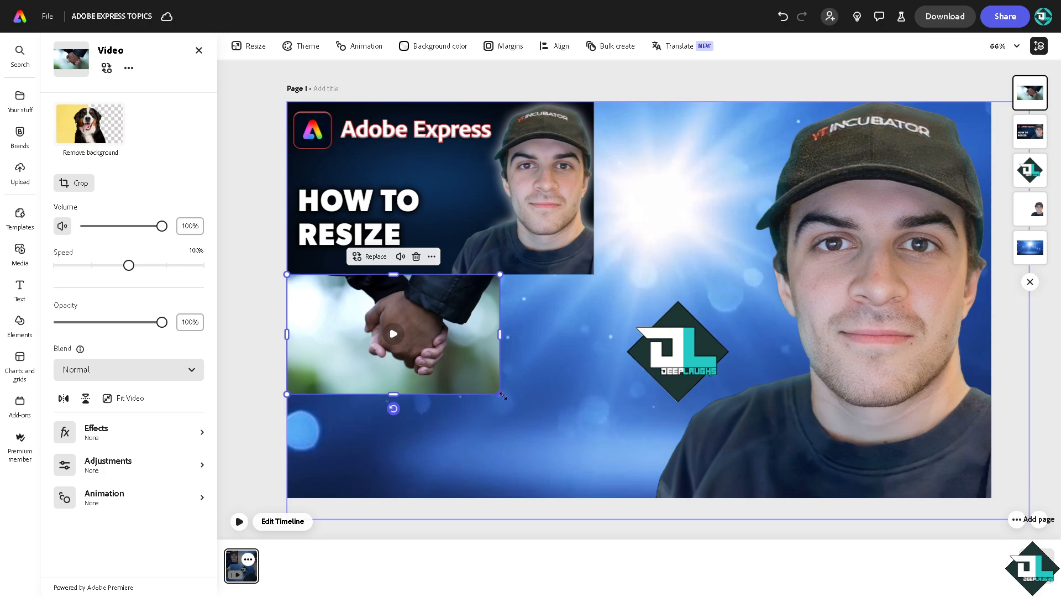
pyautogui.moveTo(500, 396); pyautogui.dragTo(583, 473)
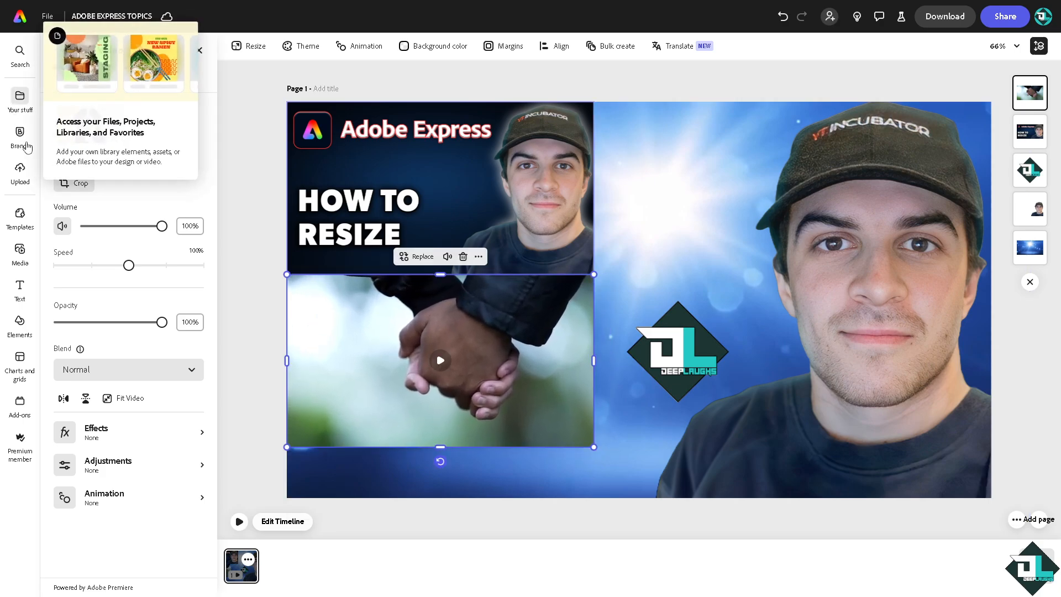
# Add a new text box and paste the title "How to Resize Adobe Express" into it.
pyautogui.click(20, 288)
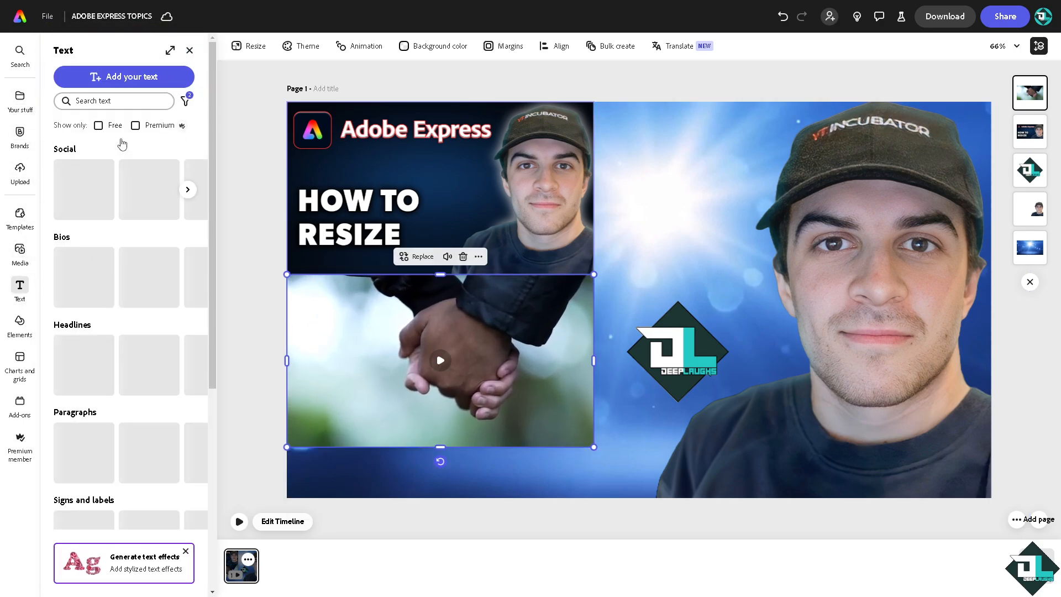
pyautogui.click(109, 78)
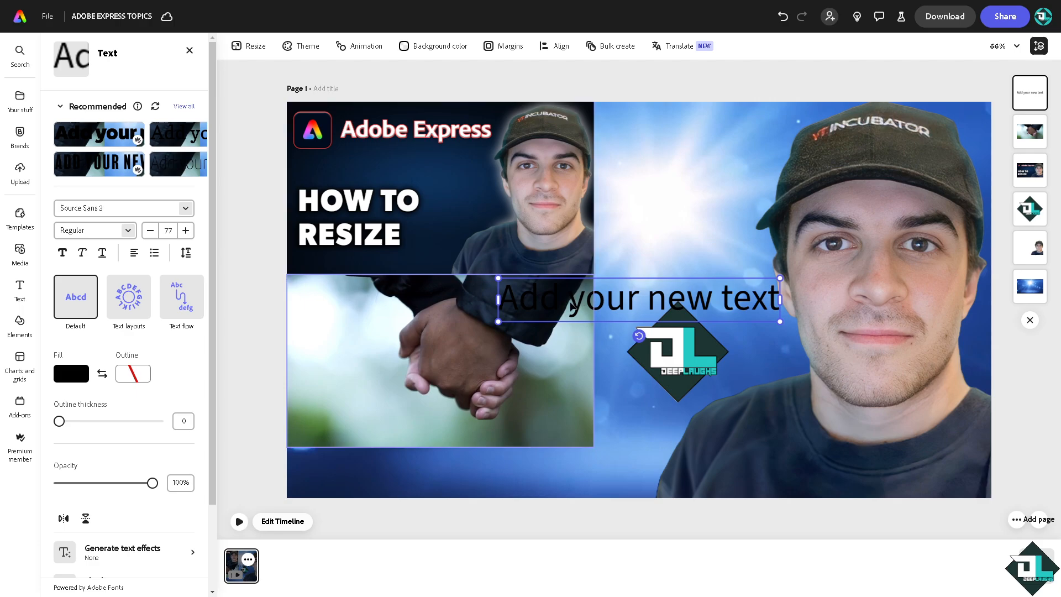
pyautogui.moveTo(580, 307); pyautogui.dragTo(524, 327)
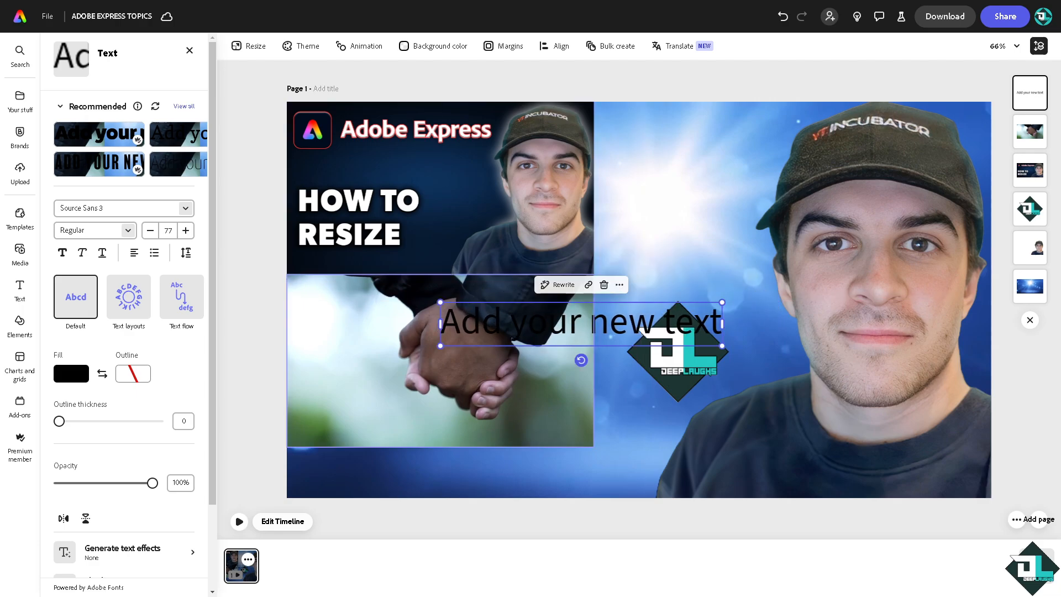
pyautogui.doubleClick(509, 332)
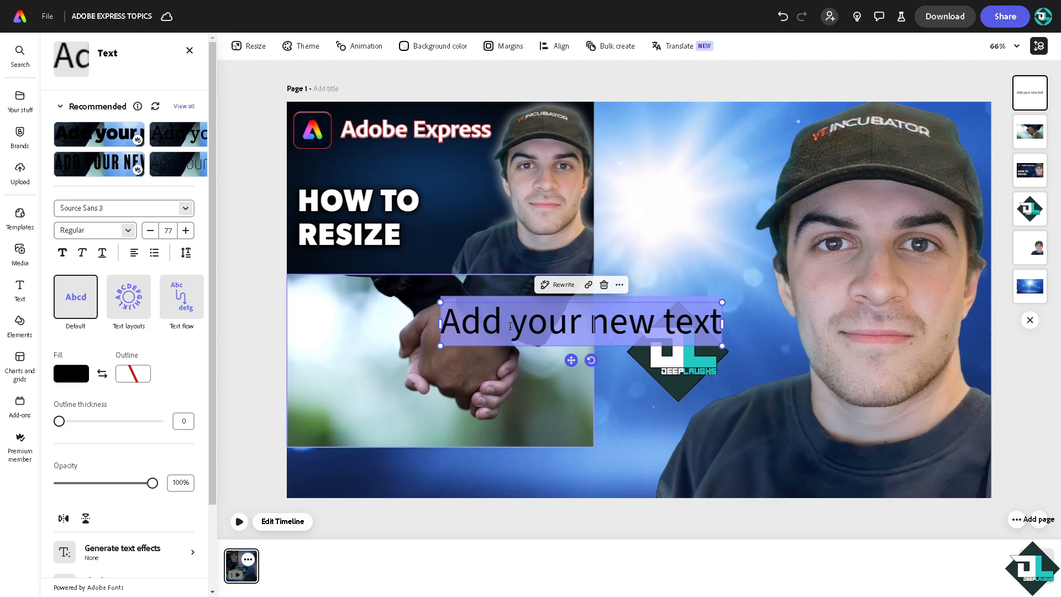
pyautogui.write('How to Resize Adobe Express')
pyautogui.doubleClick(529, 326)
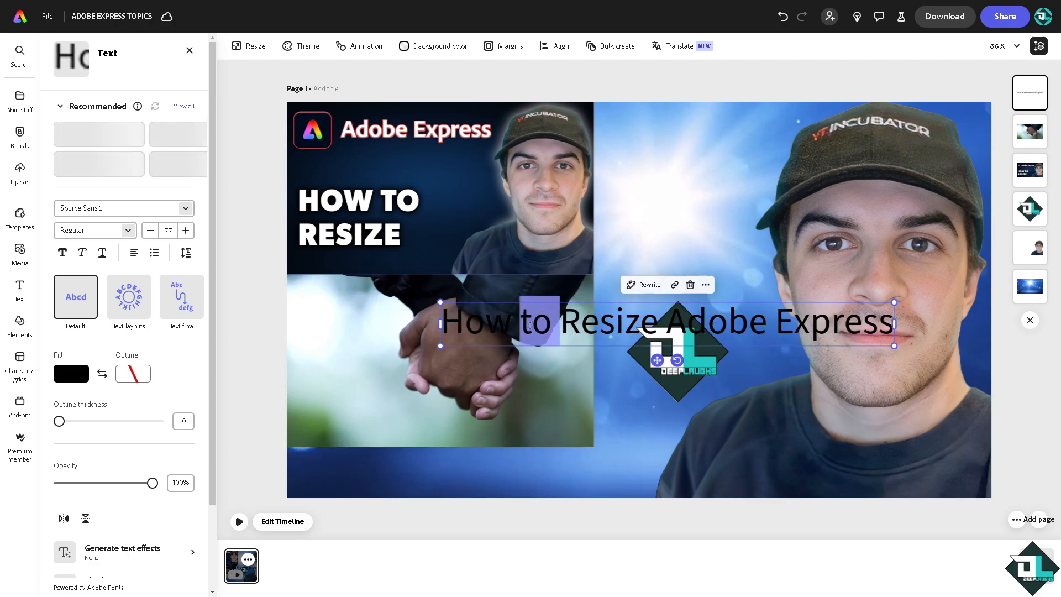
# Reduce the title's font size to 76 and set its fill colour to white.
pyautogui.click(615, 322)
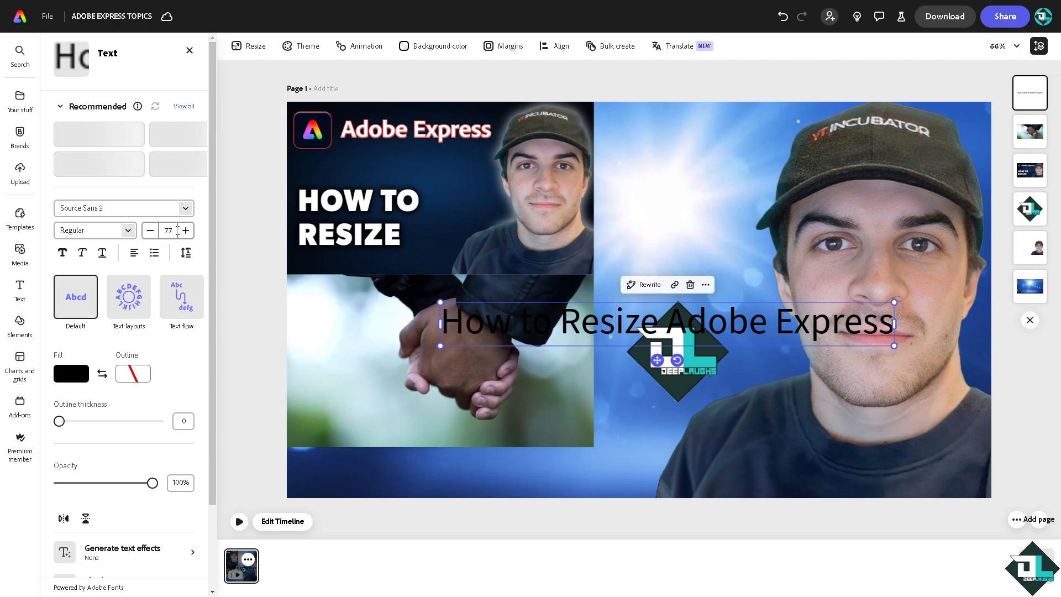
pyautogui.click(150, 231)
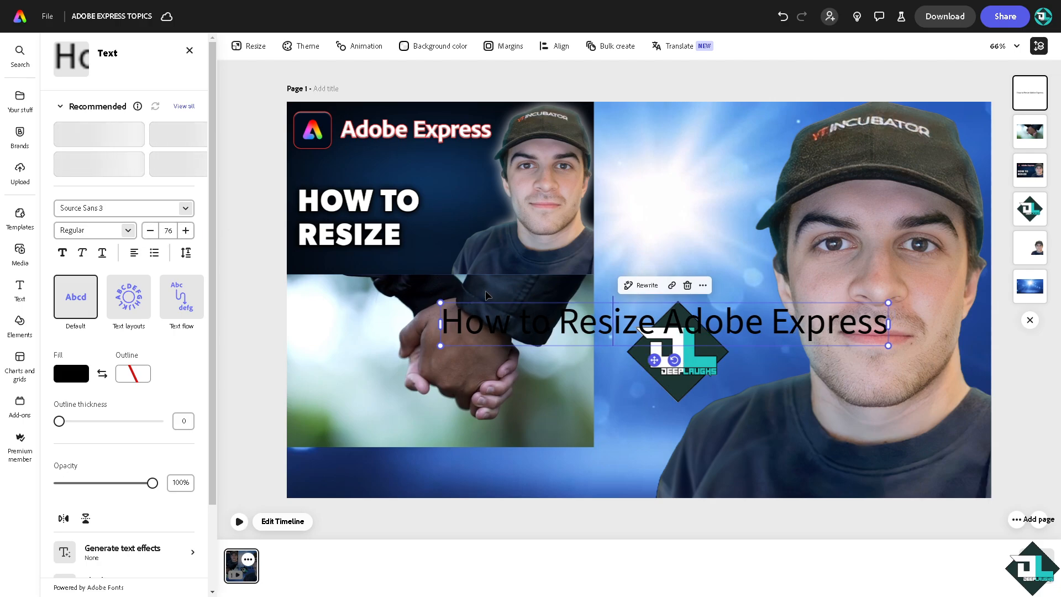
pyautogui.hotkey('ctrl', 'a')
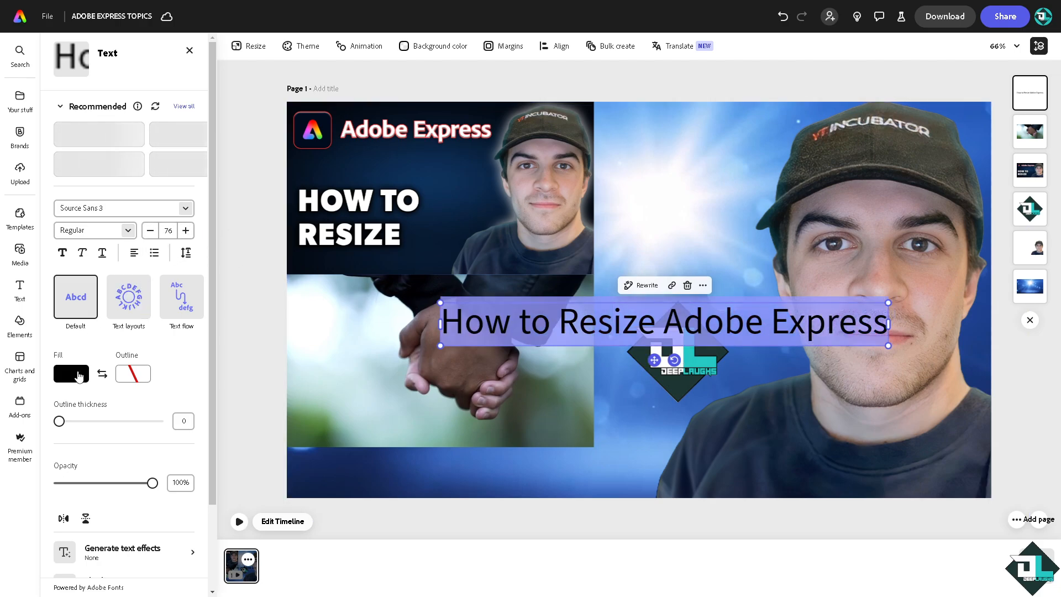
pyautogui.click(87, 379)
pyautogui.click(137, 354)
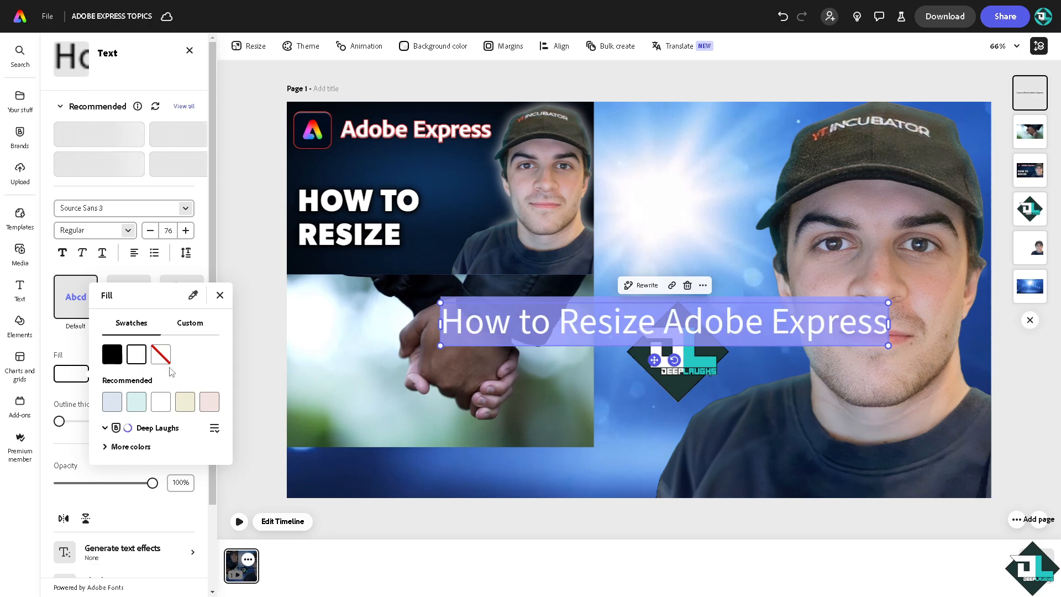
pyautogui.click(57, 343)
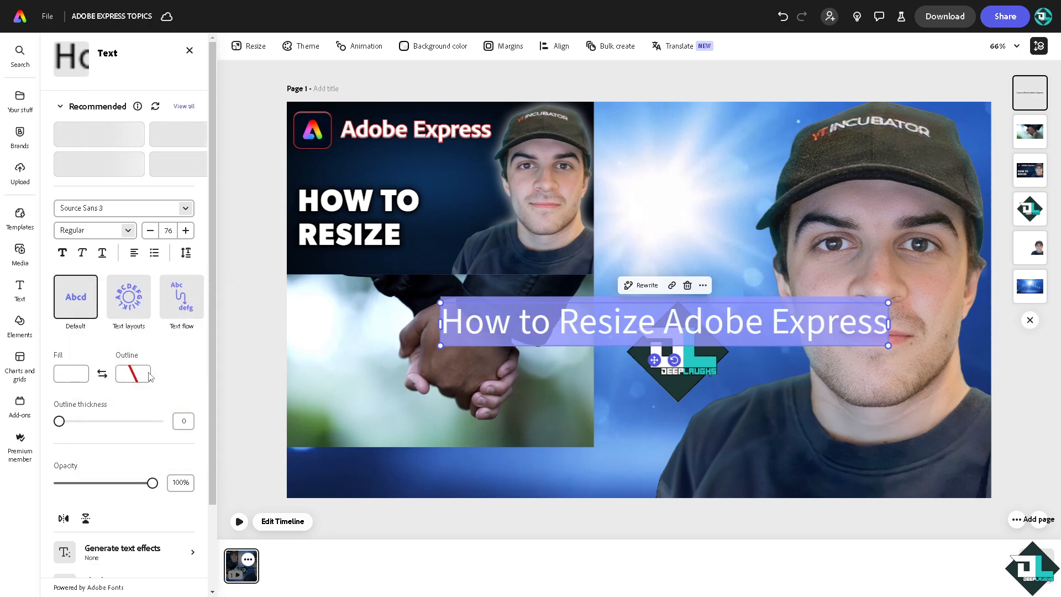
# Give the title a black outline and set the outline thickness to 100.
pyautogui.click(133, 374)
pyautogui.click(173, 366)
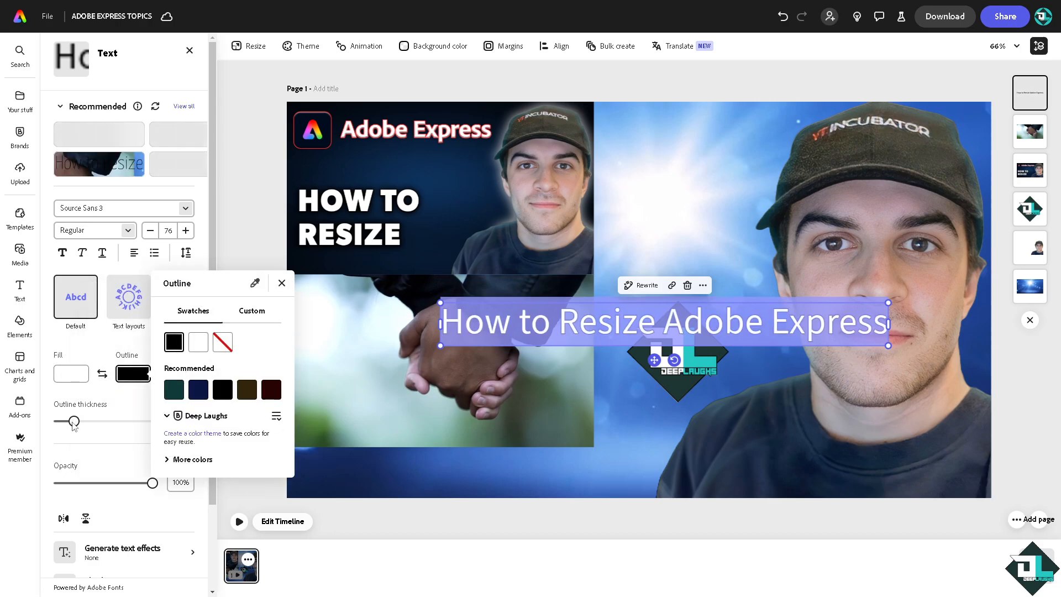
pyautogui.click(113, 426)
pyautogui.moveTo(74, 421); pyautogui.dragTo(185, 420)
# Move the title to the lower part of the canvas and reduce its font size to 62.
pyautogui.moveTo(619, 322); pyautogui.dragTo(560, 425)
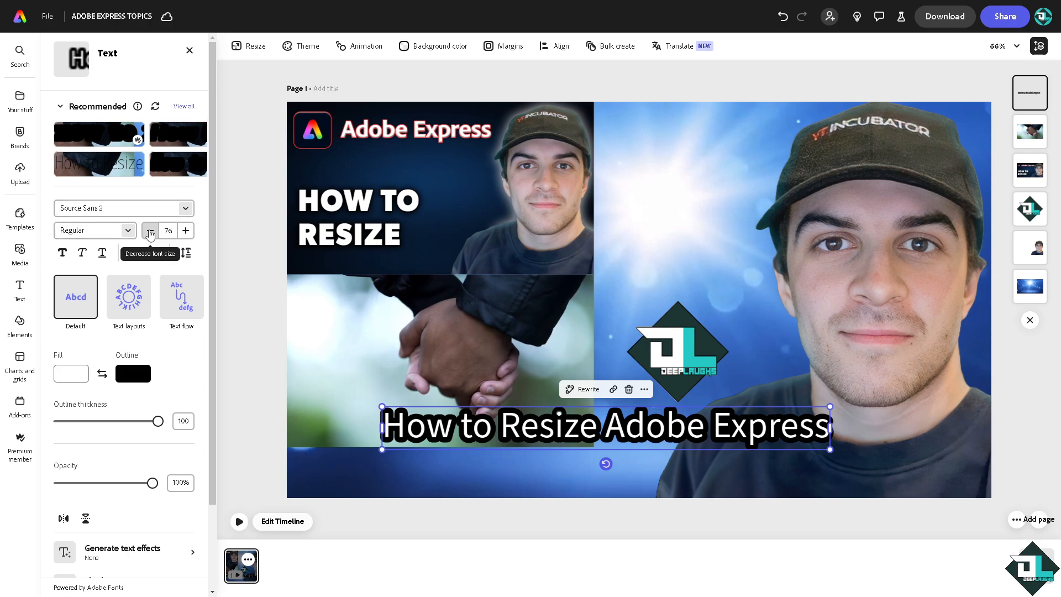
pyautogui.click(150, 233)
pyautogui.click(150, 232)
pyautogui.click(150, 232)
pyautogui.click(150, 232)
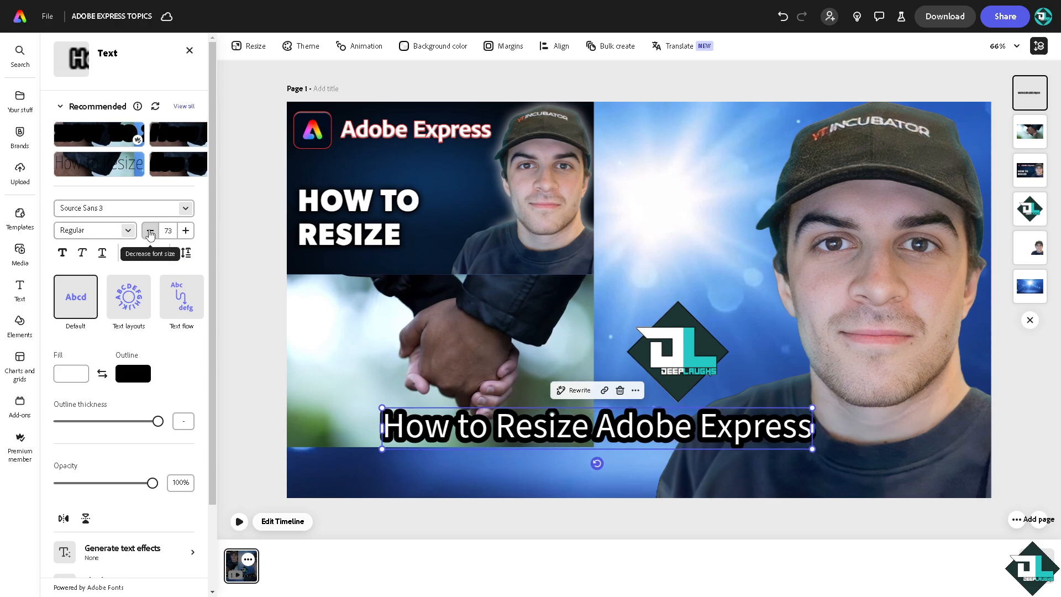
pyautogui.click(150, 233)
pyautogui.click(150, 233)
pyautogui.click(150, 232)
pyautogui.click(149, 233)
pyautogui.click(150, 232)
pyautogui.click(150, 232)
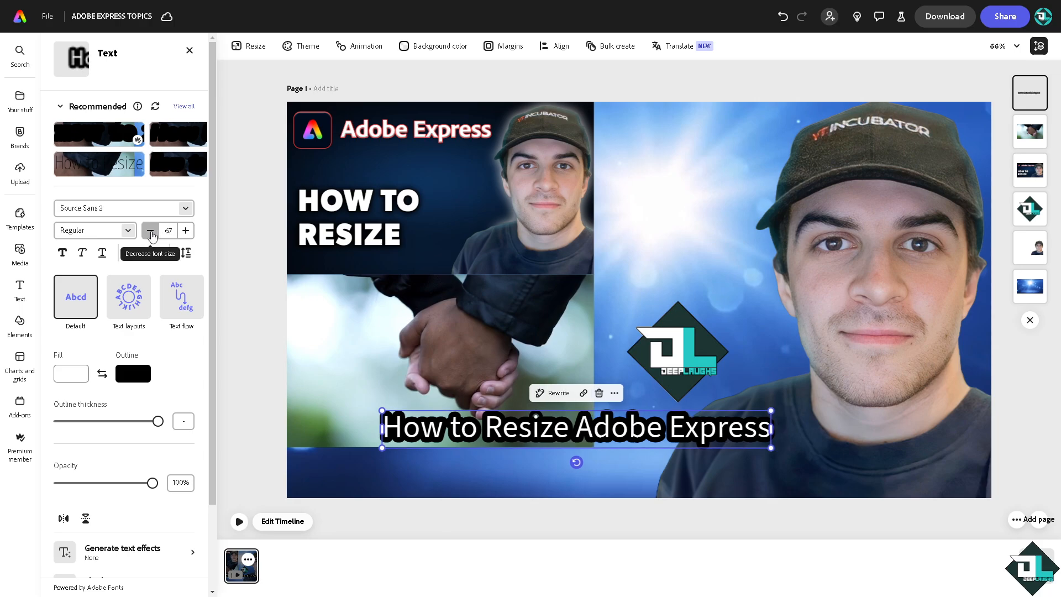
pyautogui.click(151, 232)
pyautogui.click(151, 232)
pyautogui.click(151, 232)
pyautogui.click(152, 233)
pyautogui.moveTo(151, 233); pyautogui.dragTo(187, 234)
pyautogui.click(187, 234)
pyautogui.click(187, 233)
# Enlarge the title to about 107 font size and position it across the bottom of the canvas.
pyautogui.click(519, 442)
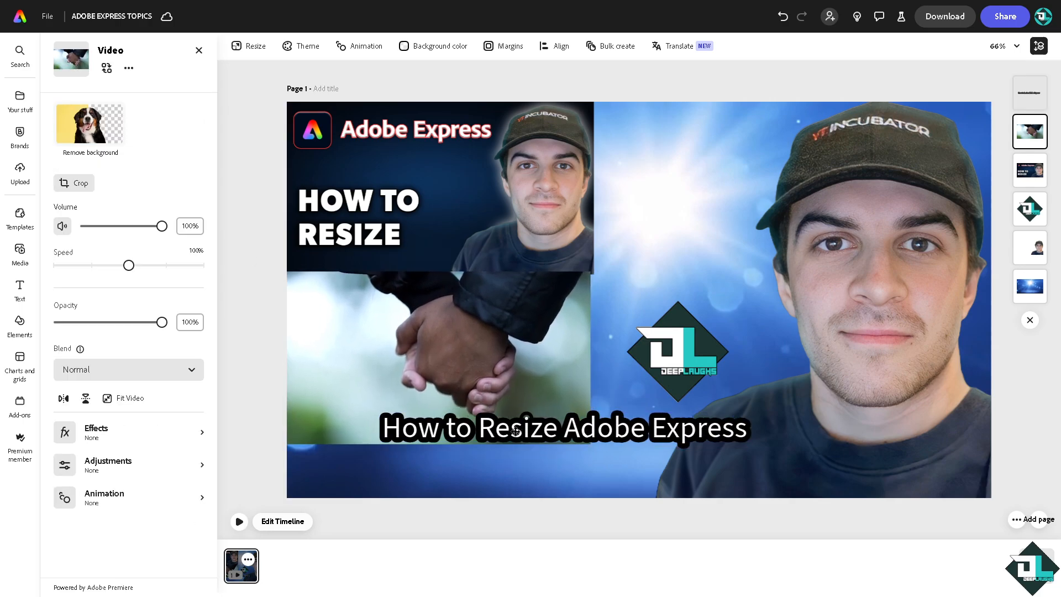
pyautogui.click(485, 438)
pyautogui.moveTo(473, 446); pyautogui.dragTo(462, 461)
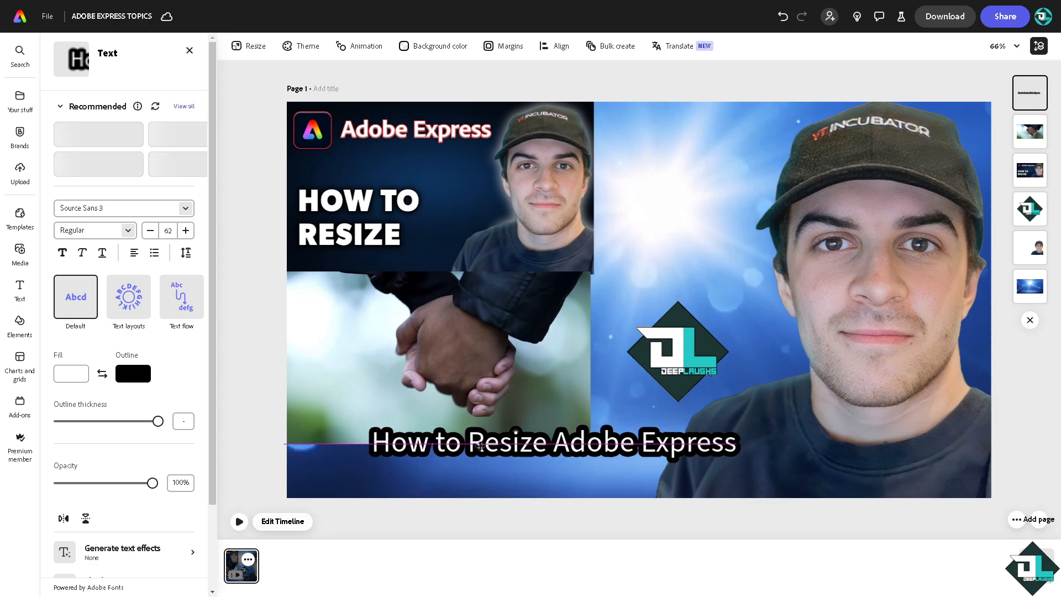
pyautogui.moveTo(741, 424); pyautogui.dragTo(1006, 398)
pyautogui.moveTo(824, 426); pyautogui.dragTo(770, 444)
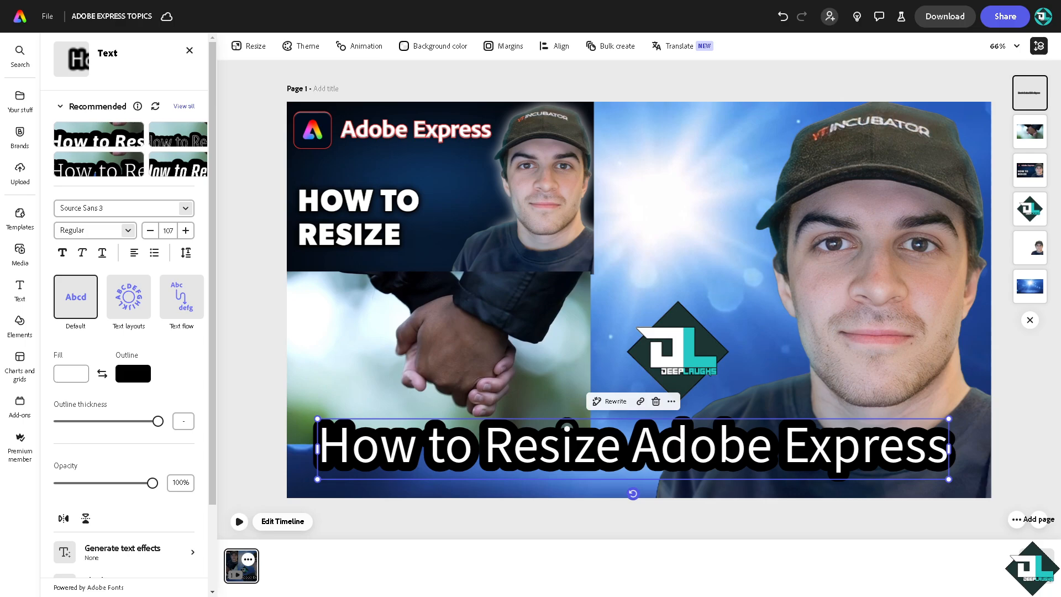
# Close the text panel and open the Resize options for the design.
pyautogui.click(189, 50)
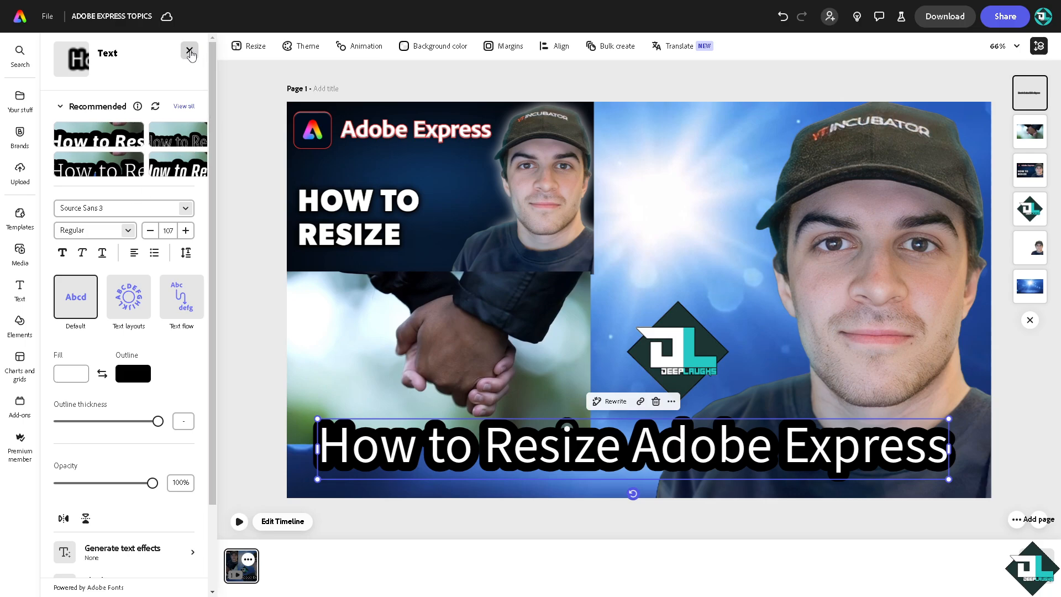
pyautogui.click(253, 51)
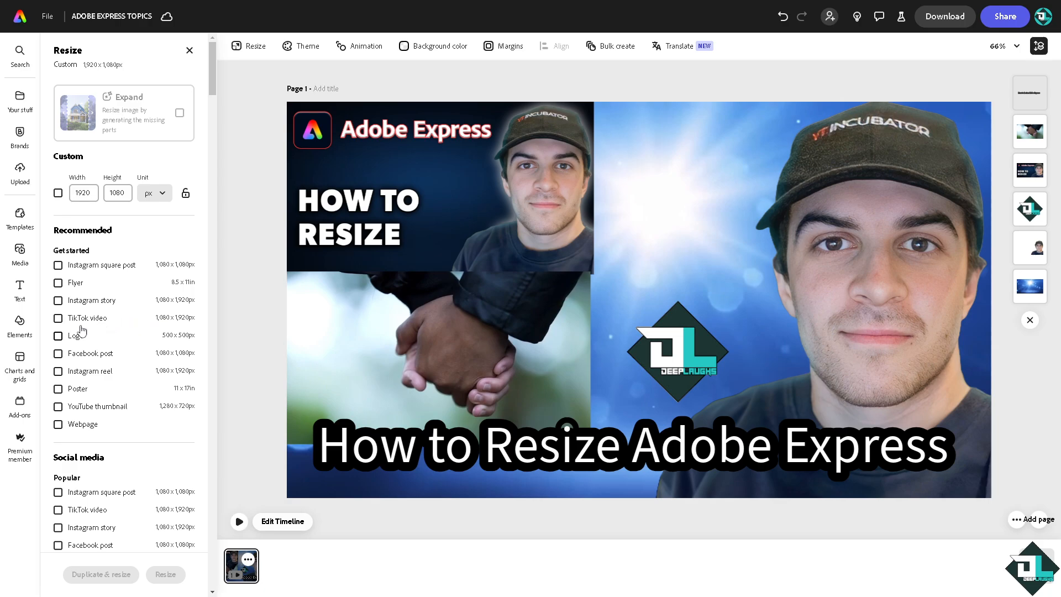
# Duplicate the design and resize the copy to the TikTok video format, 1080 x 1920 px.
pyautogui.click(58, 319)
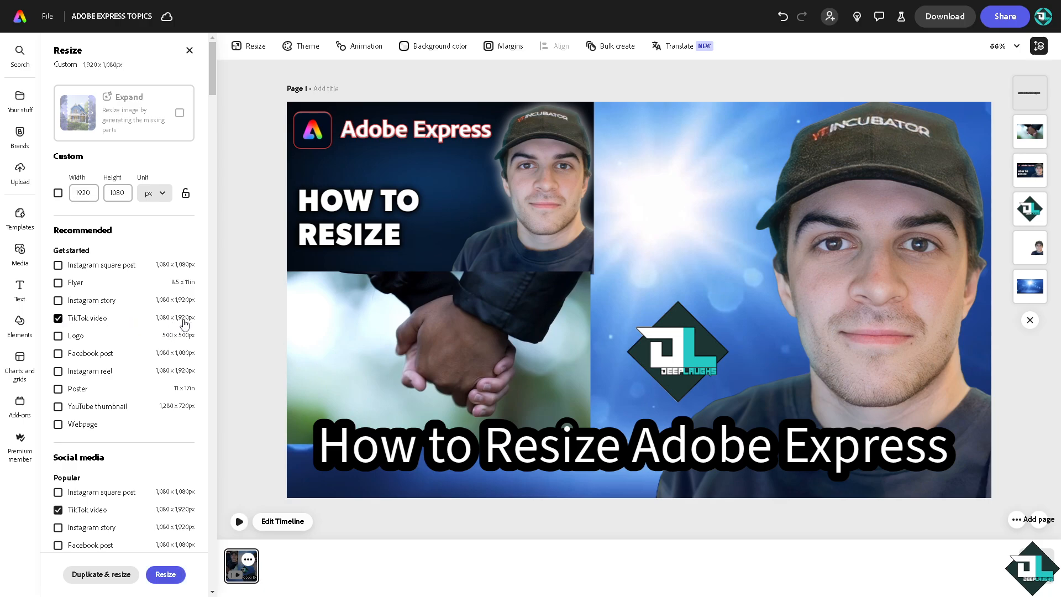
pyautogui.click(94, 575)
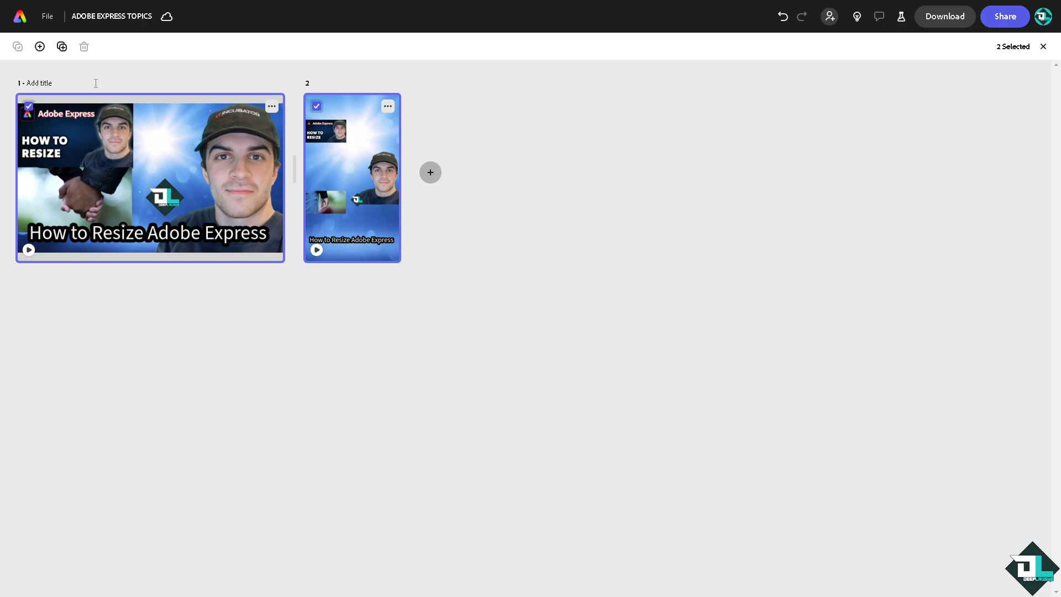
# Title the second, resized page RESIZED.
pyautogui.click(342, 83)
pyautogui.write('REZIWE')
pyautogui.press('BackSpace')
pyautogui.hotkey('ctrl', 'a')
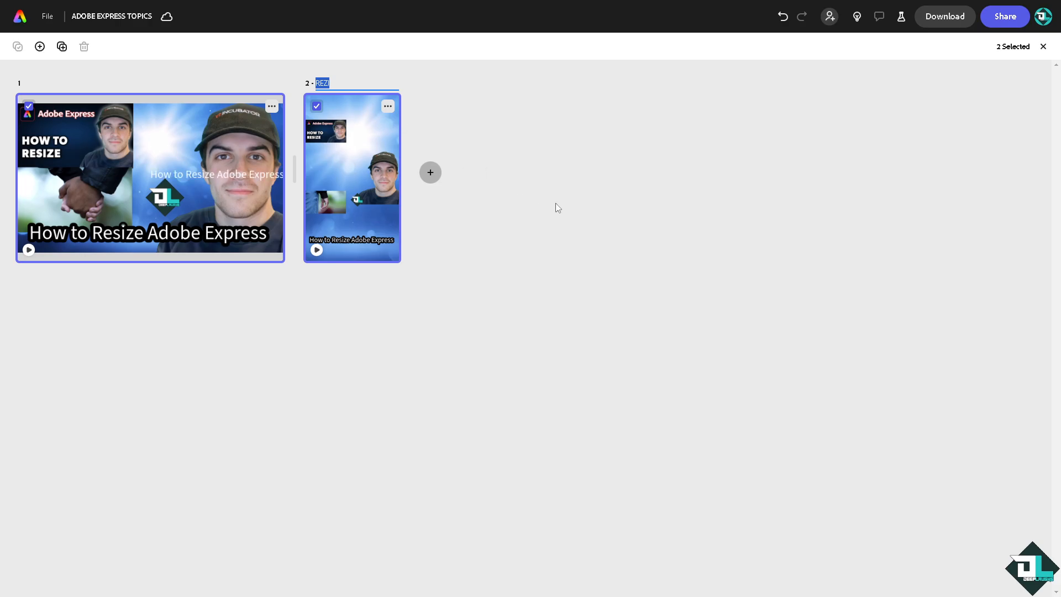
pyautogui.click(357, 81)
pyautogui.press('BackSpace')
pyautogui.press('BackSpace')
pyautogui.press('BackSpace')
pyautogui.write('ESIZED')
pyautogui.press('Return')
# Open the download options for all pages and review the available file formats.
pyautogui.click(950, 18)
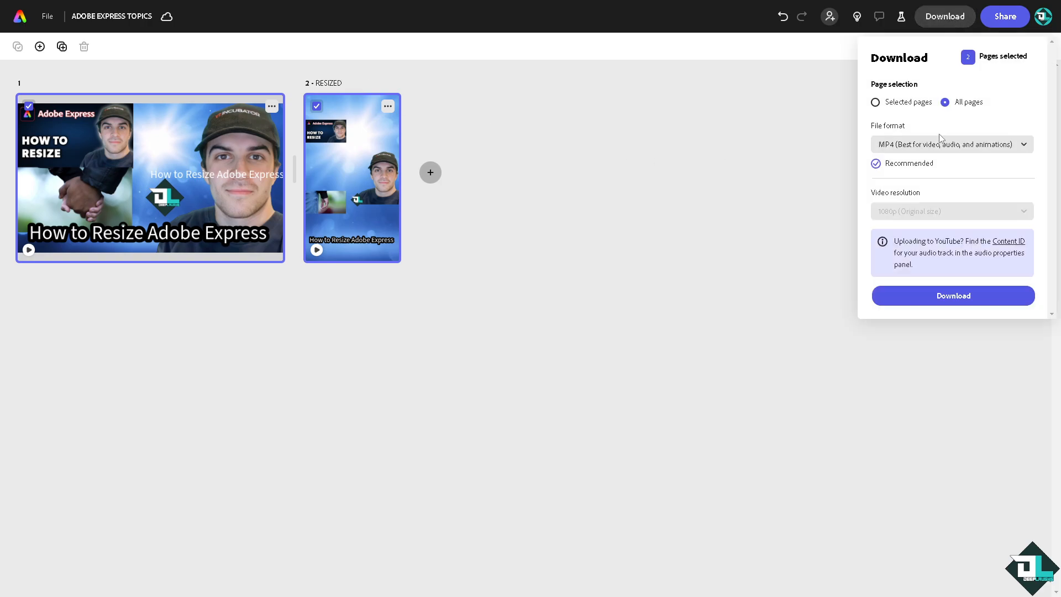
pyautogui.click(1006, 145)
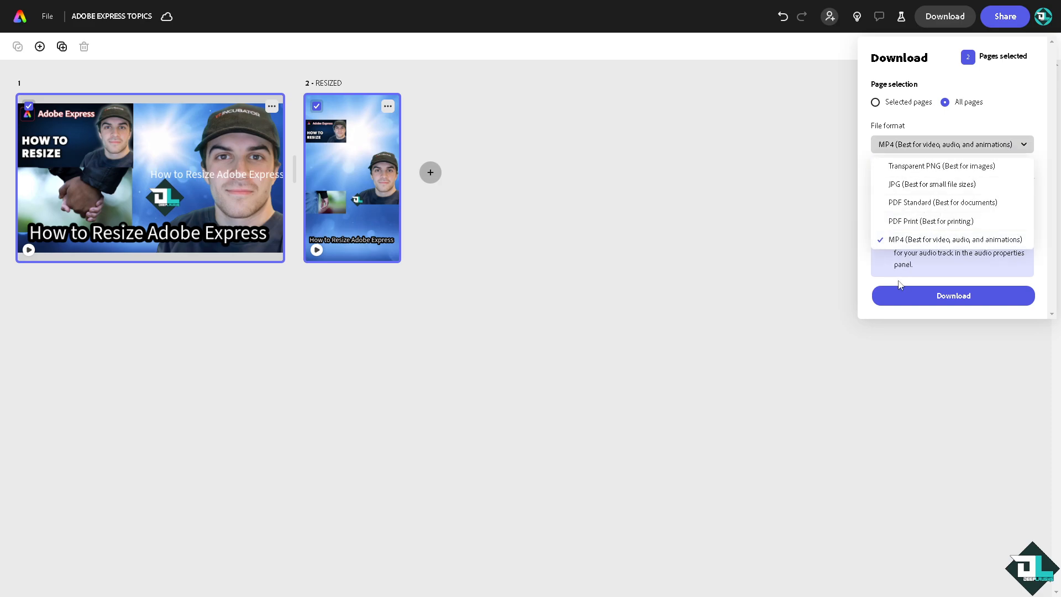
pyautogui.click(517, 310)
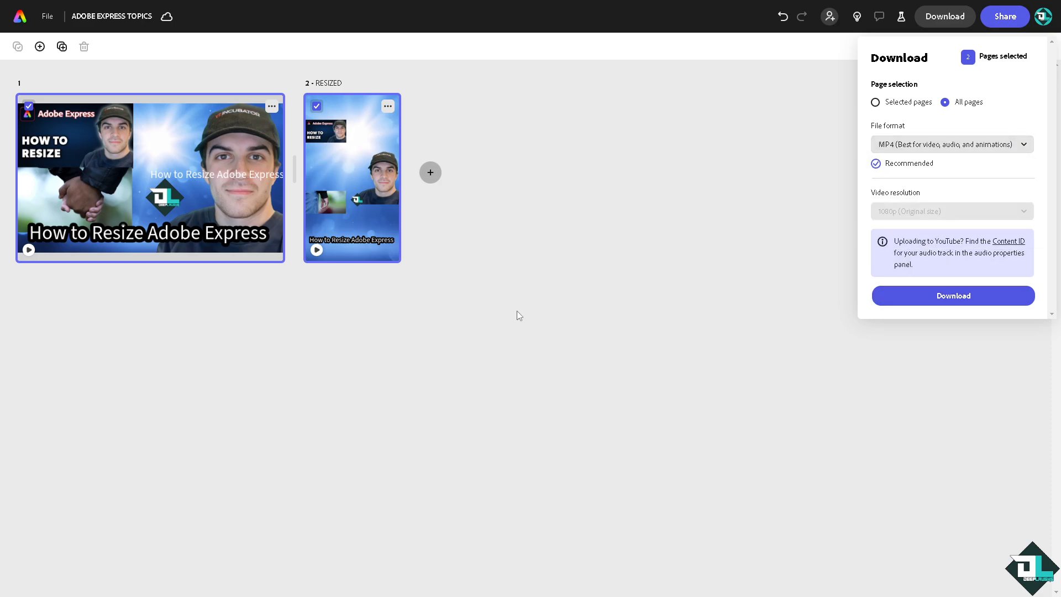